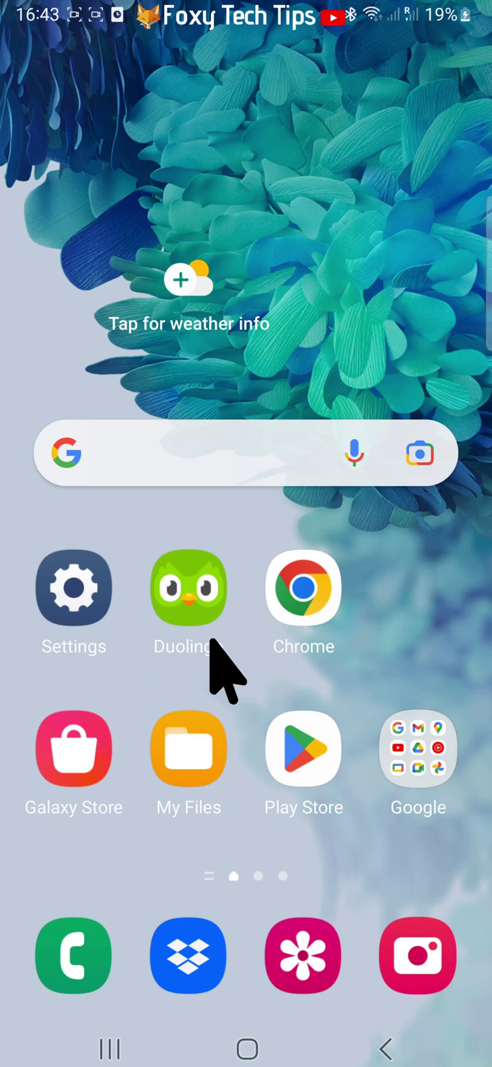
Open the Duolingo app and review the German path from Unit 3 back to Unit 1's completed lessons
left_click(197, 602)
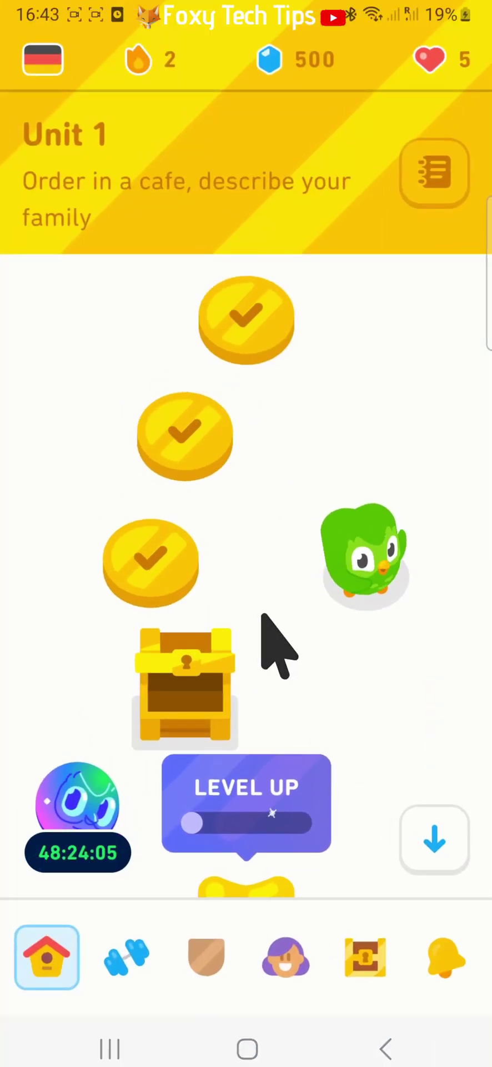
scroll(251, 619, "down", 10)
scroll(246, 495, "down", 15)
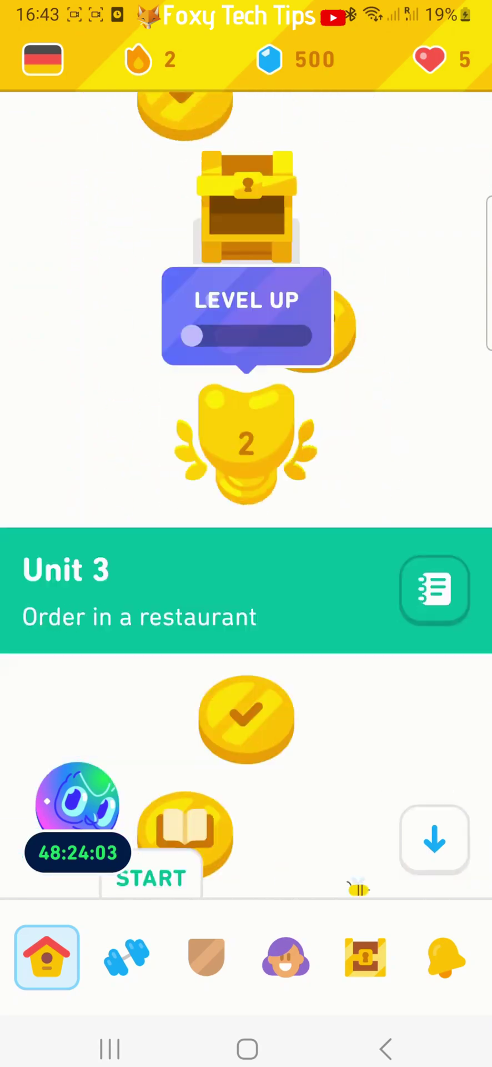
scroll(246, 495, "up", 20)
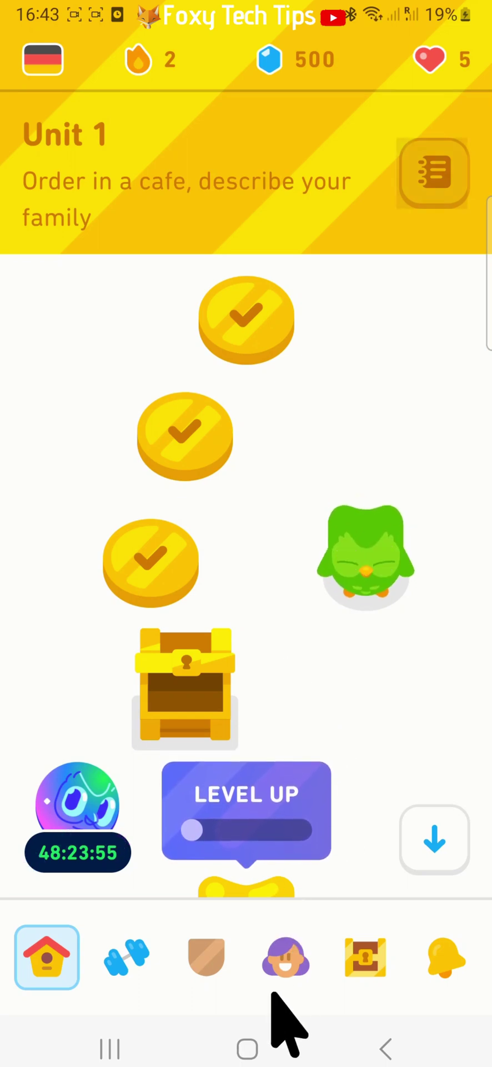
Go to the home screen and load duolingo.com in Chrome
left_click(248, 1048)
left_click(291, 620)
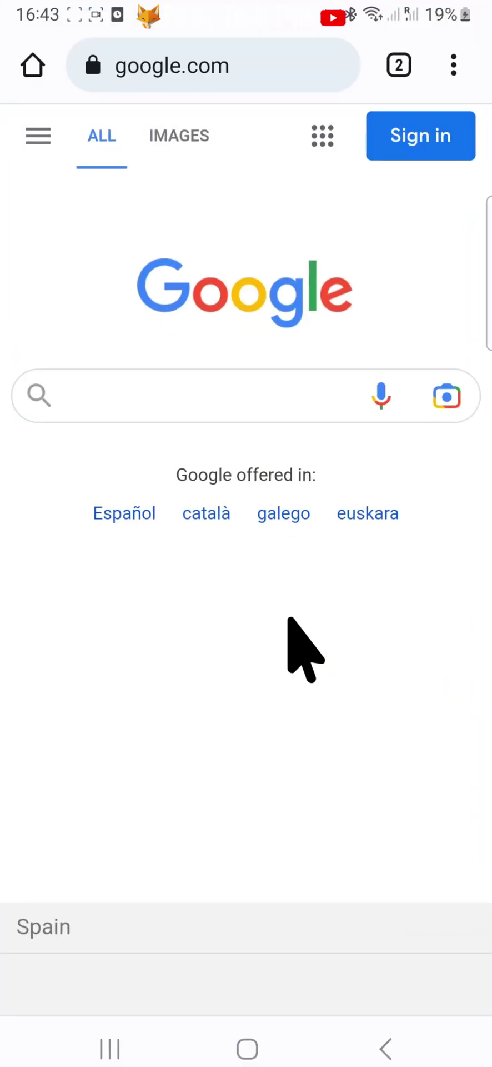
left_click(222, 66)
type("duolingo.com")
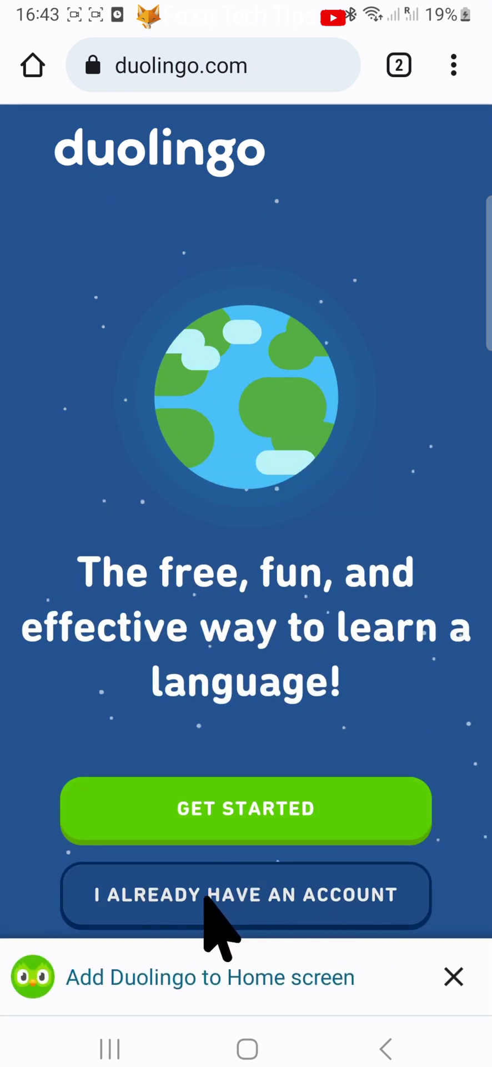
Log in to the existing account with its e-mail and pasted password, dismissing the home-screen banner
left_click(238, 896)
left_click(453, 977)
left_click(187, 383)
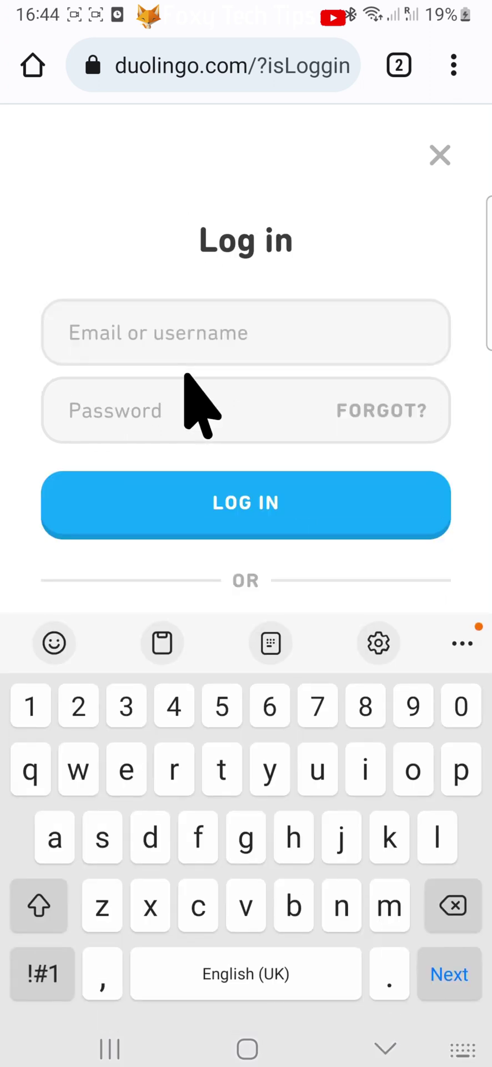
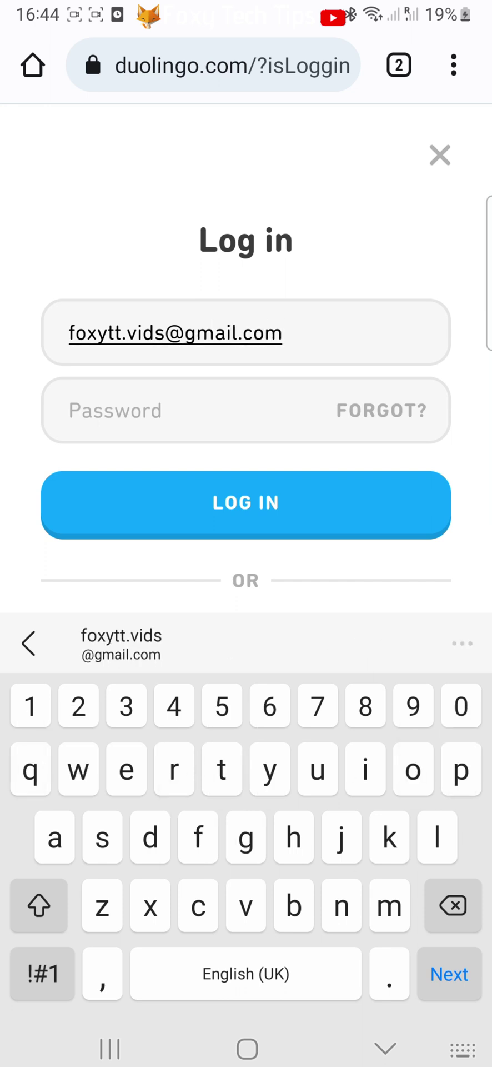
key("Tab")
left_click(72, 410)
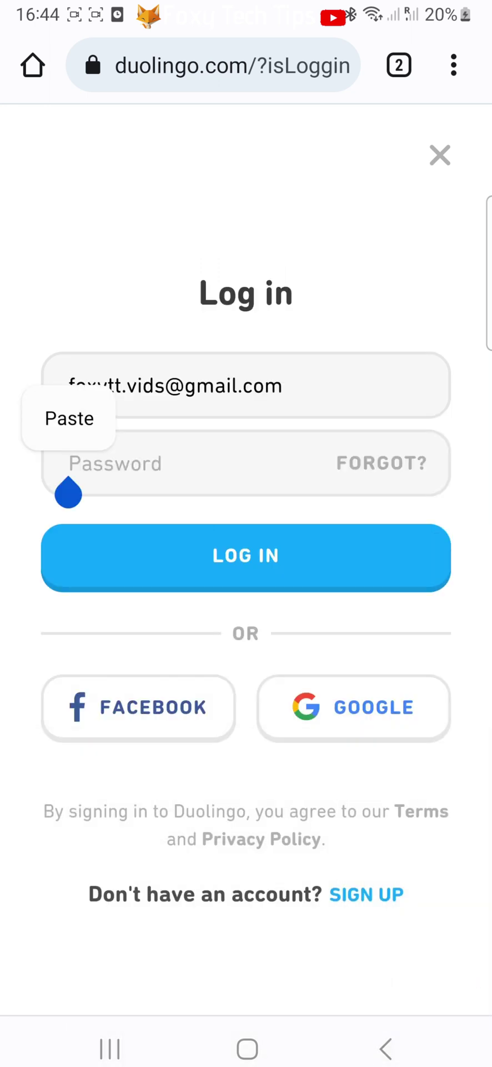
left_click(35, 416)
left_click(253, 577)
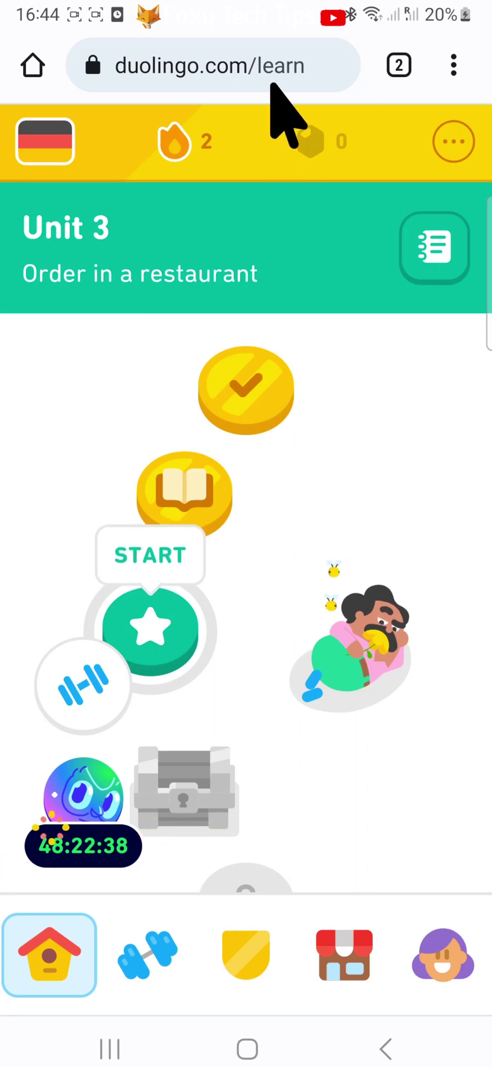
Enter duolingo.com/settings/reset_lang in Chrome's address bar, using the symbols keyboard for the underscore
left_click(323, 69)
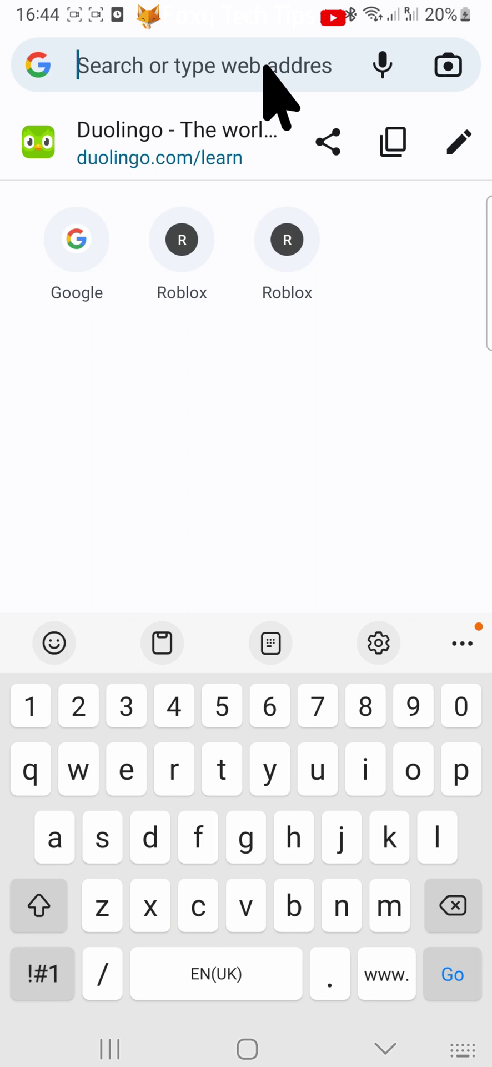
type("duolingo")
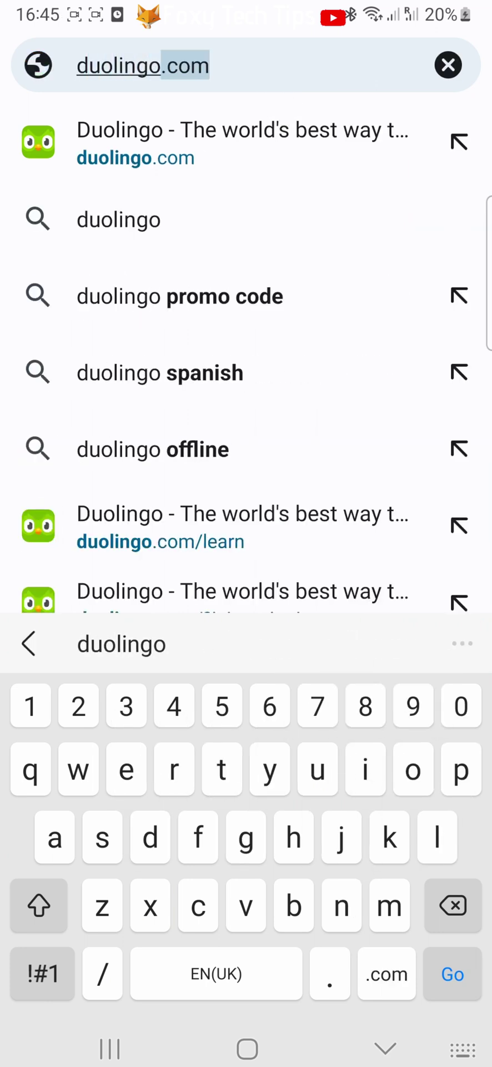
type(".com/")
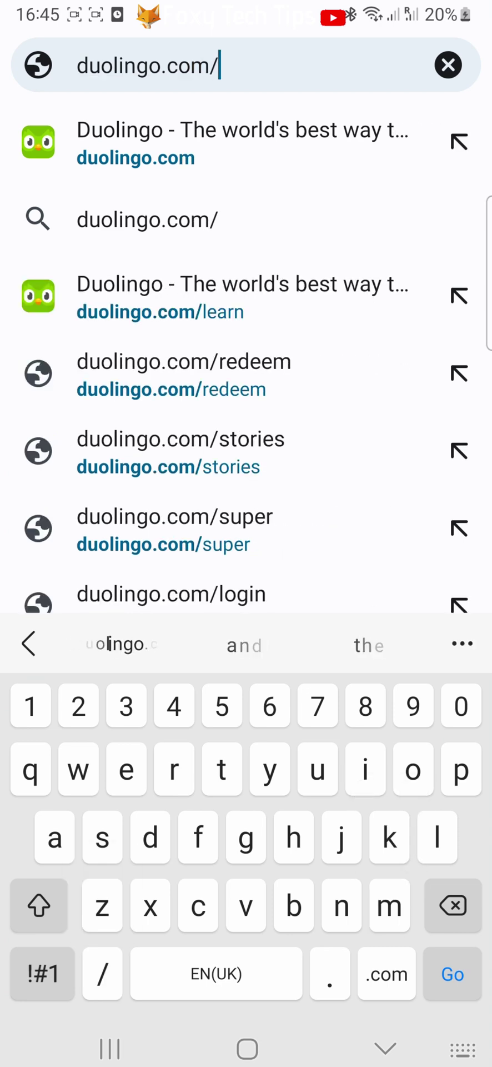
type("settings")
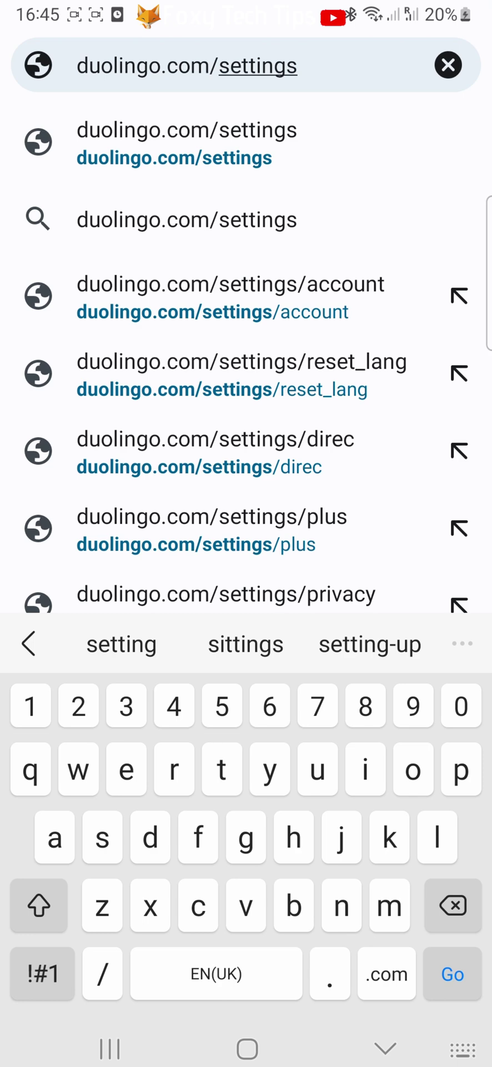
type("/reset")
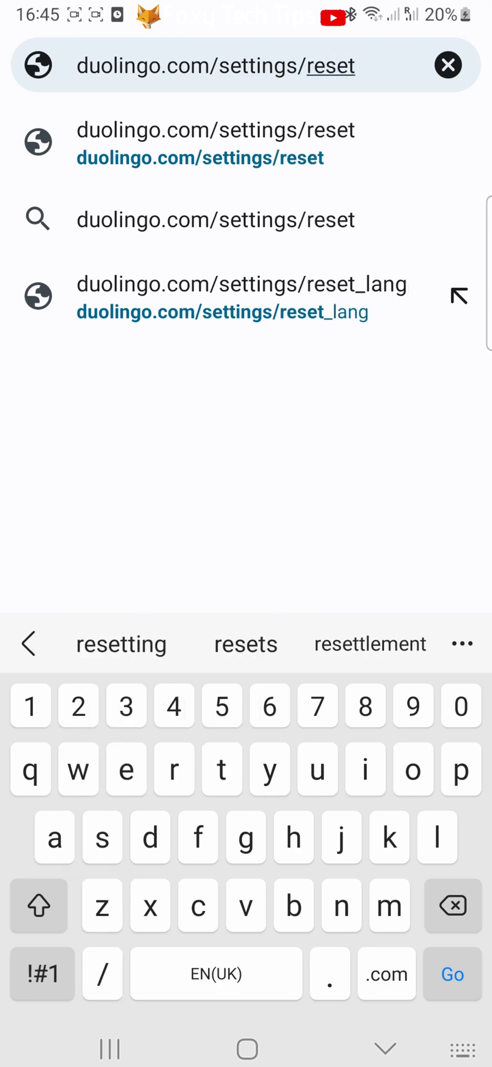
left_click(43, 974)
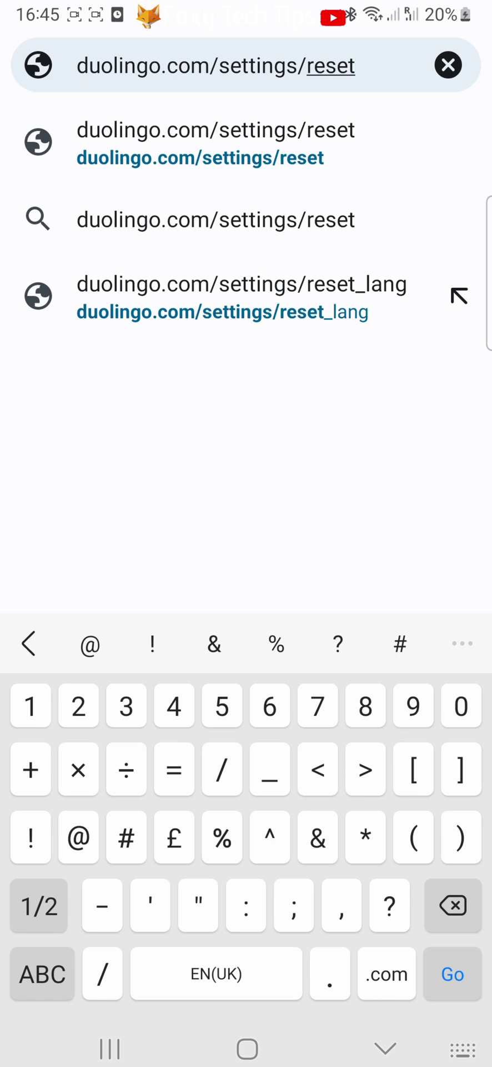
type("_")
left_click(43, 974)
type("lang")
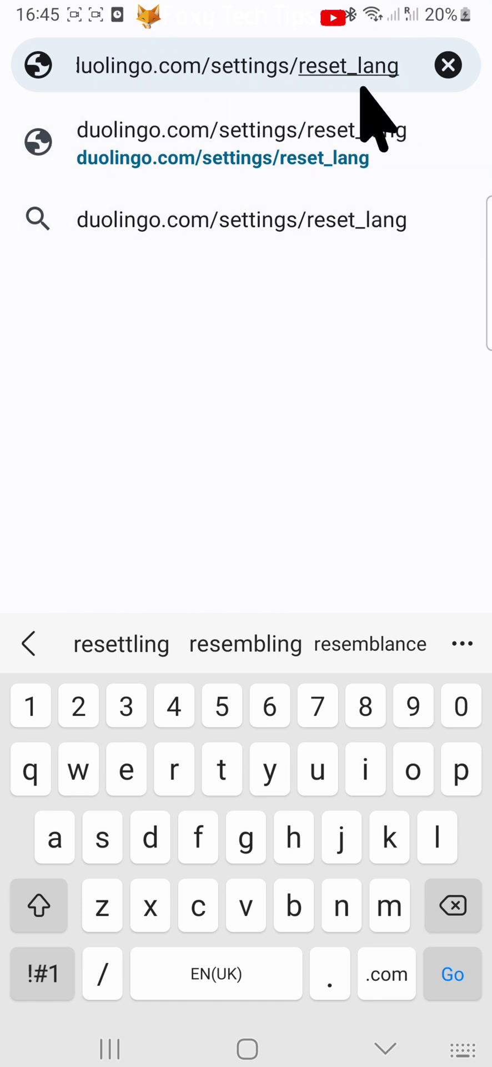
Load Manage Courses and reset the German course, confirming the Are you sure? prompt
key("Return")
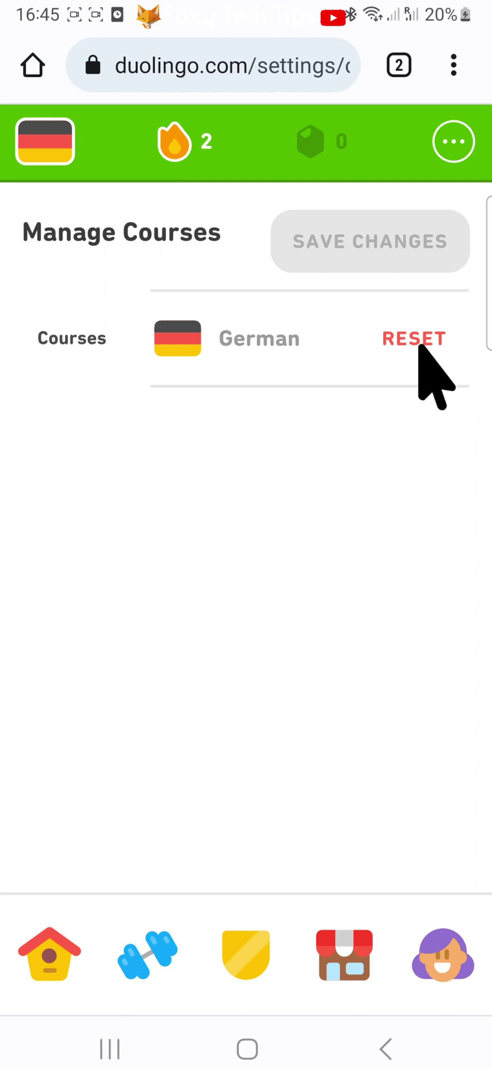
left_click(412, 337)
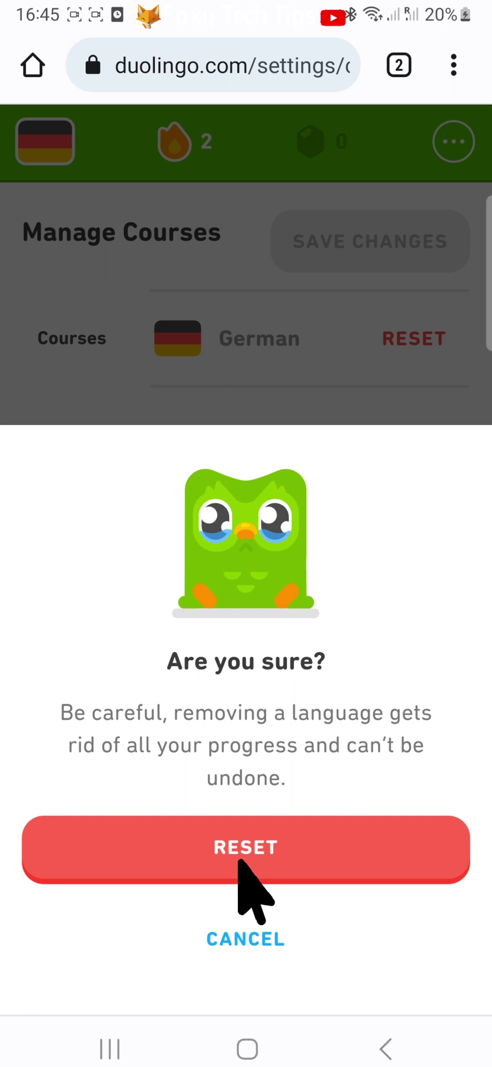
left_click(240, 861)
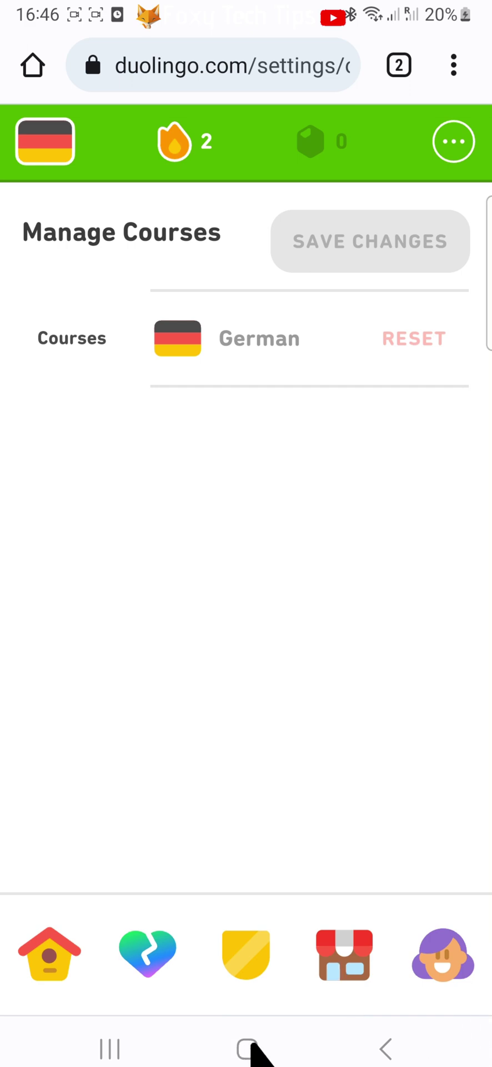
Reopen the Duolingo app, choose learning German from scratch, and continue to Unit 1 Lesson 1
left_click(251, 1042)
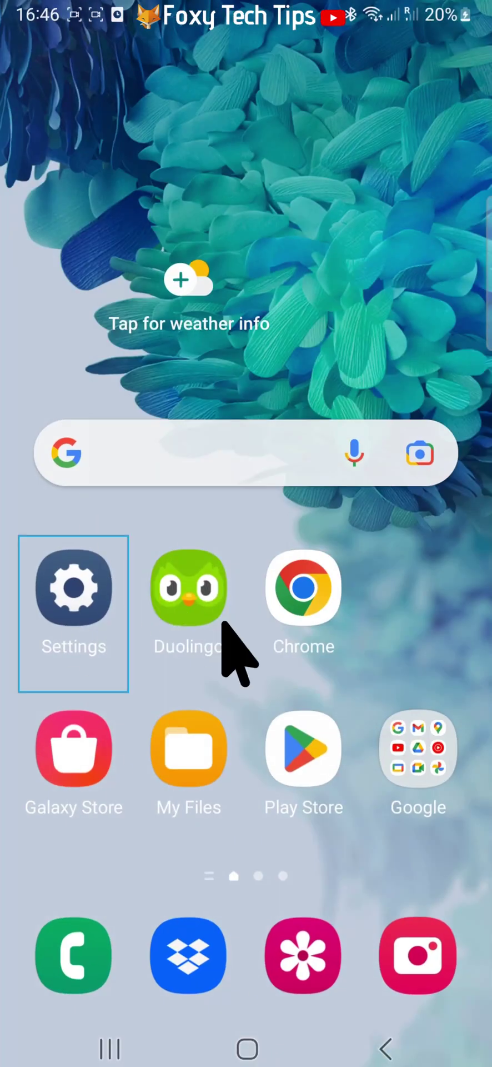
left_click(188, 614)
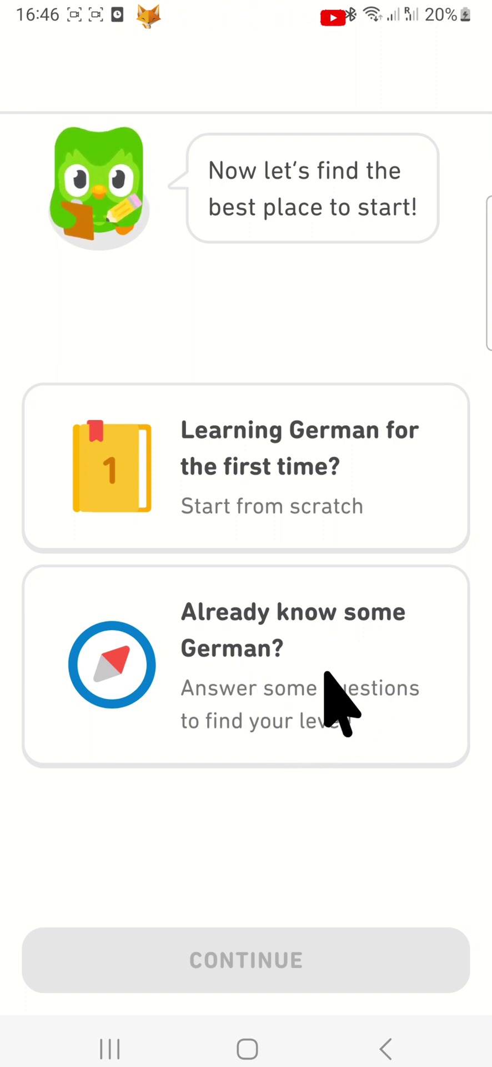
left_click(283, 433)
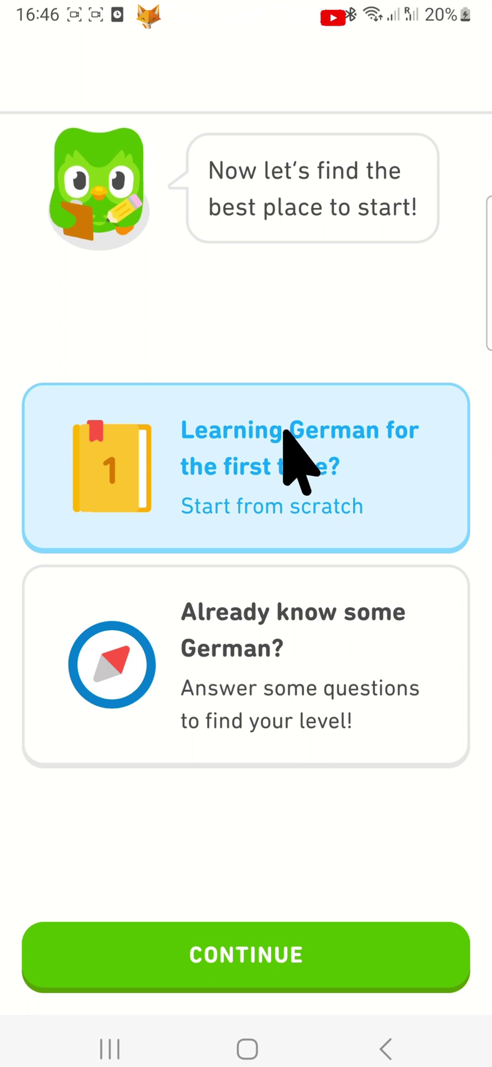
left_click(231, 959)
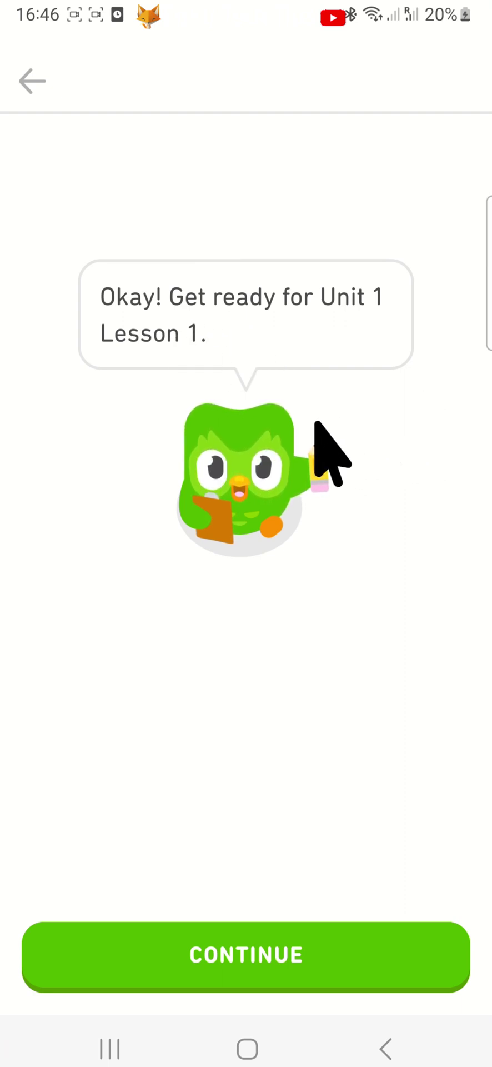
left_click(325, 937)
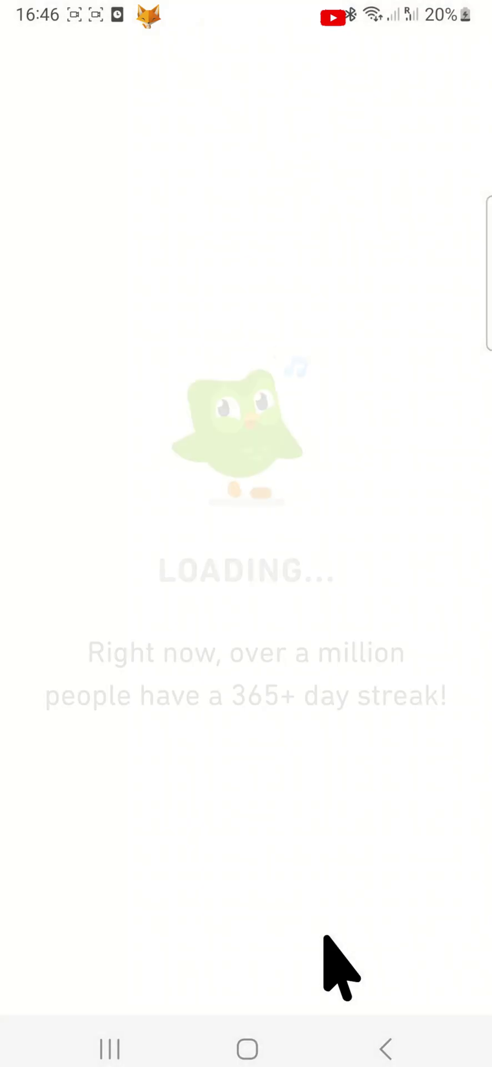